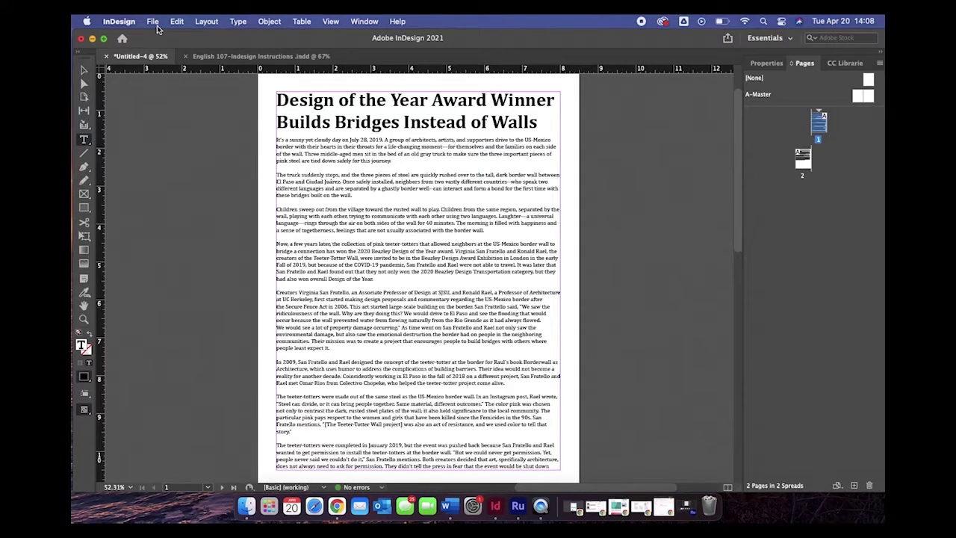
Review the article page, checking the two-line headline and the lone widow word 'story.'.
click(154, 22)
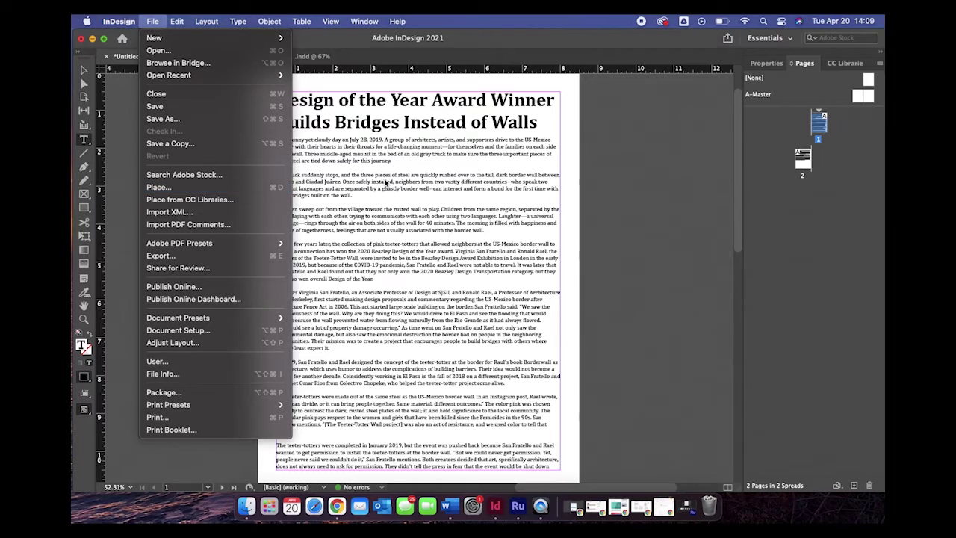
click(394, 181)
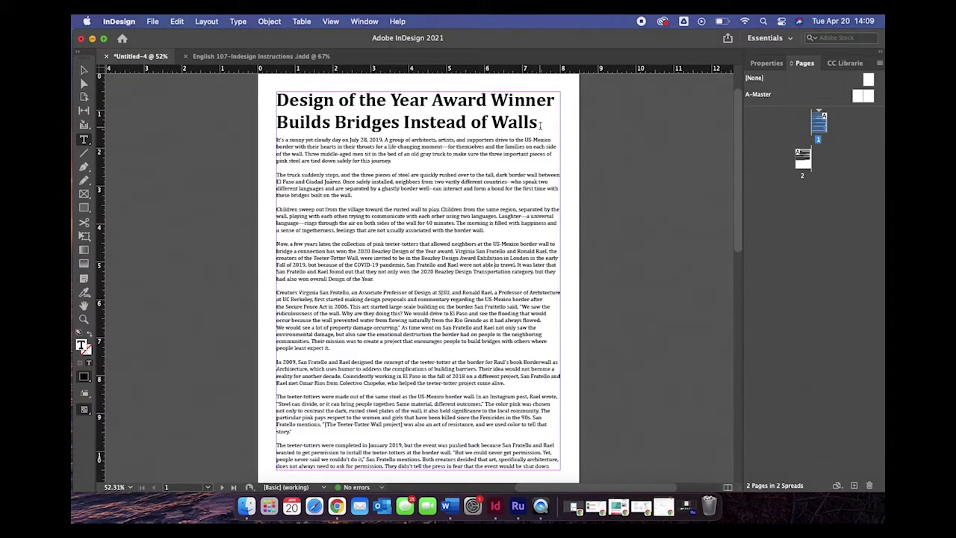
drag(540, 125, 278, 104)
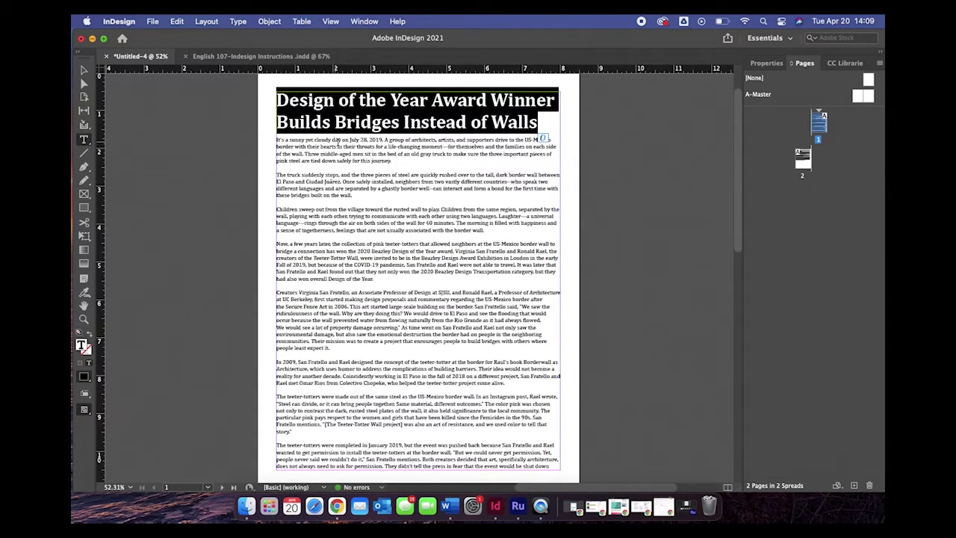
click(350, 155)
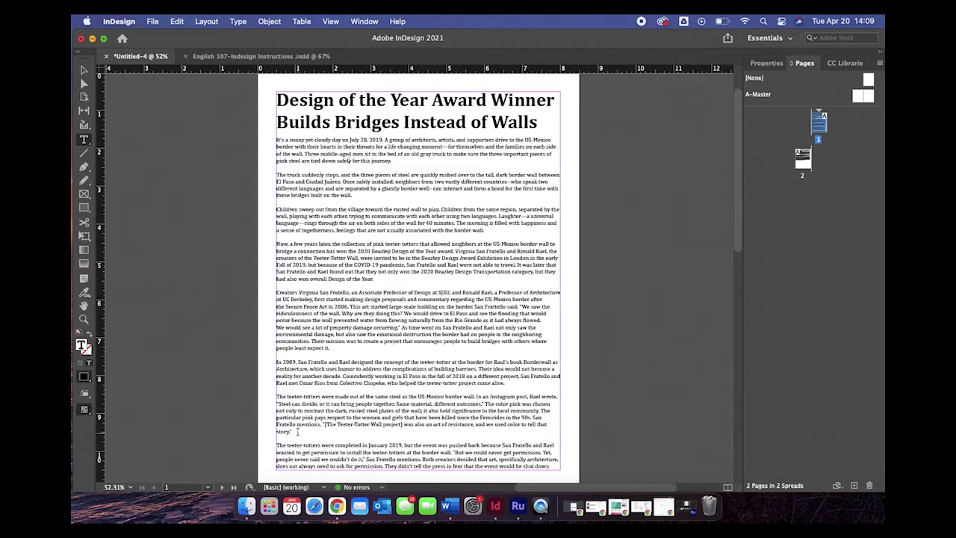
drag(296, 432, 277, 431)
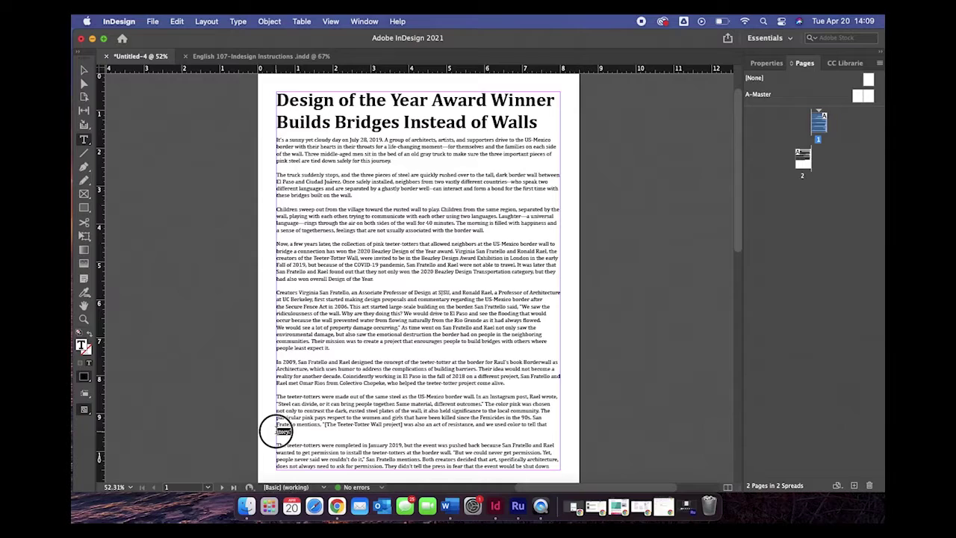
click(410, 407)
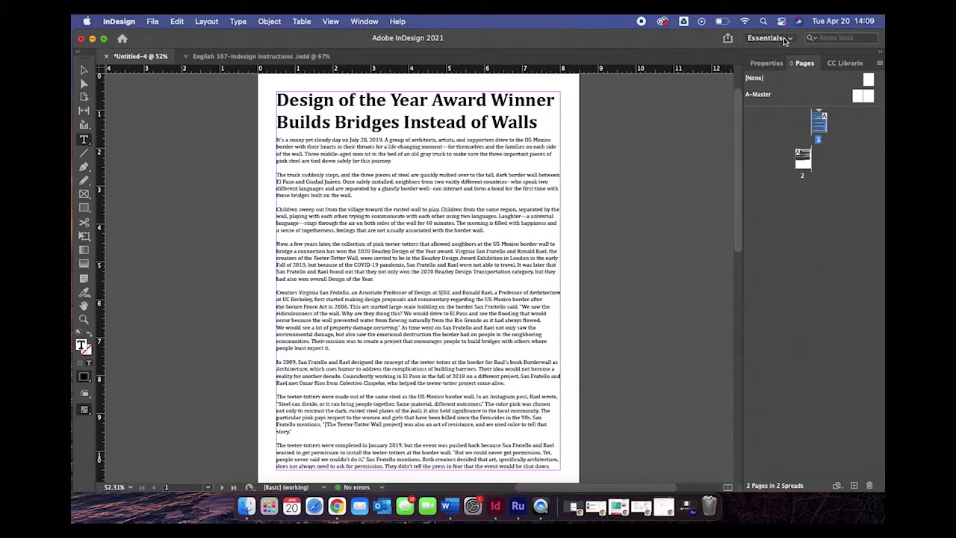
Switch to the Advanced workspace and add Character Style 1 in the Character Styles panel.
click(783, 41)
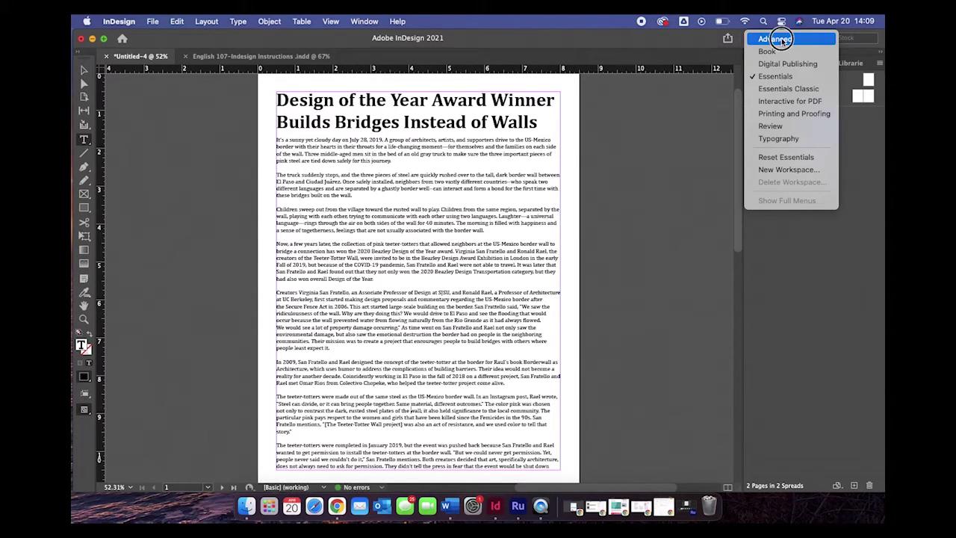
click(777, 39)
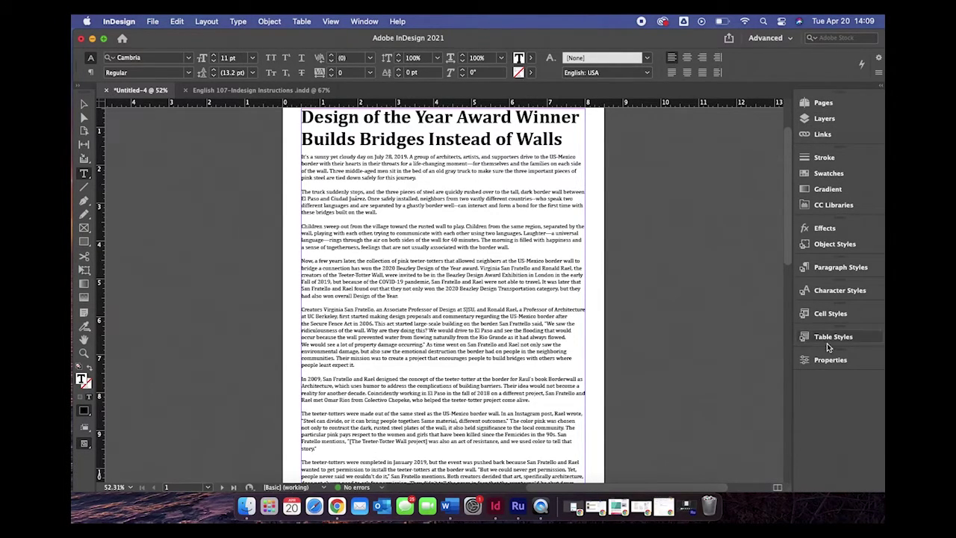
click(824, 296)
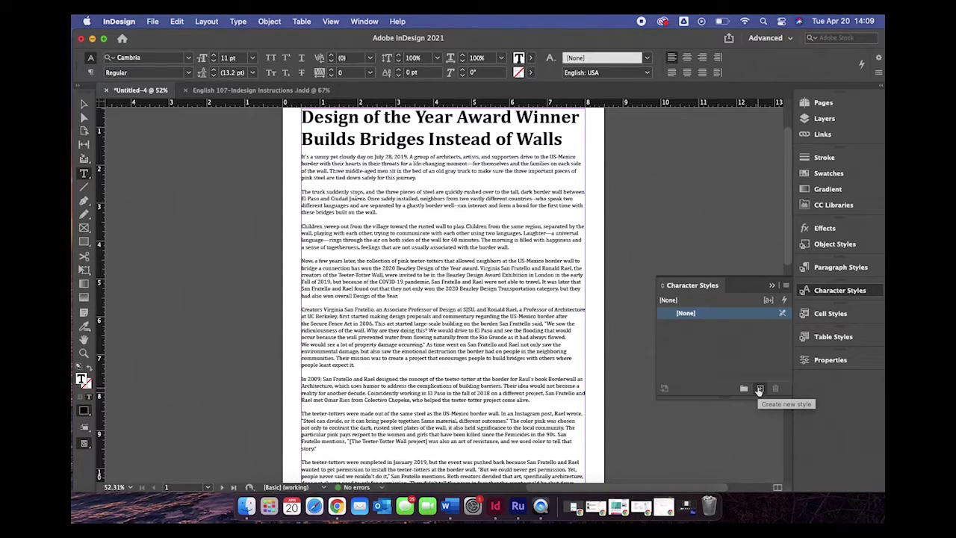
click(759, 390)
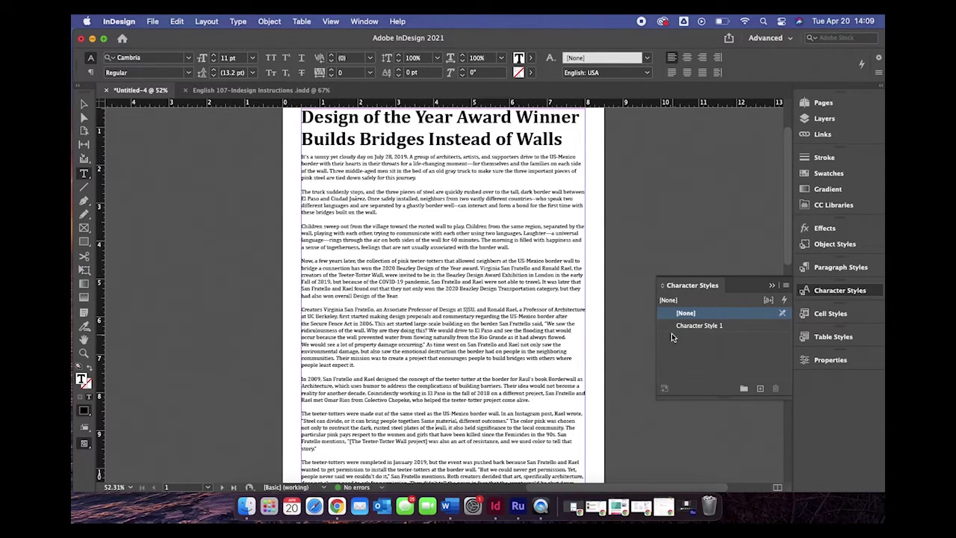
click(706, 329)
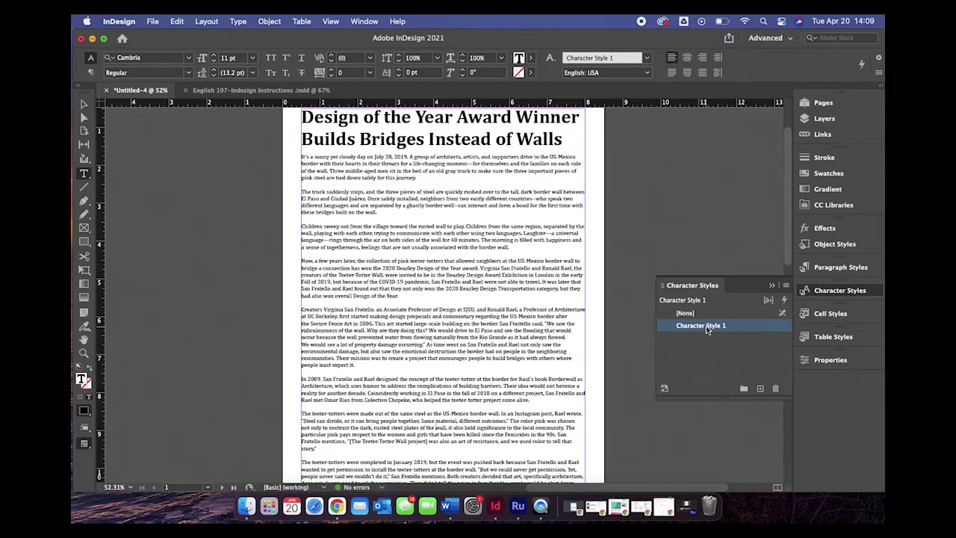
right_click(706, 328)
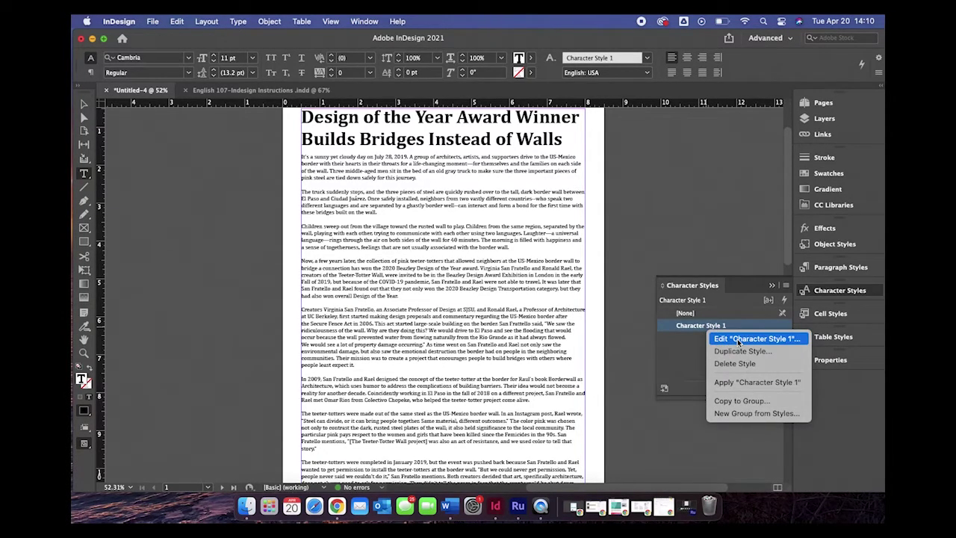
Rename Character Style 1 to 'No Widow/Orphan' and enable No Break in Basic Character Formats.
click(740, 340)
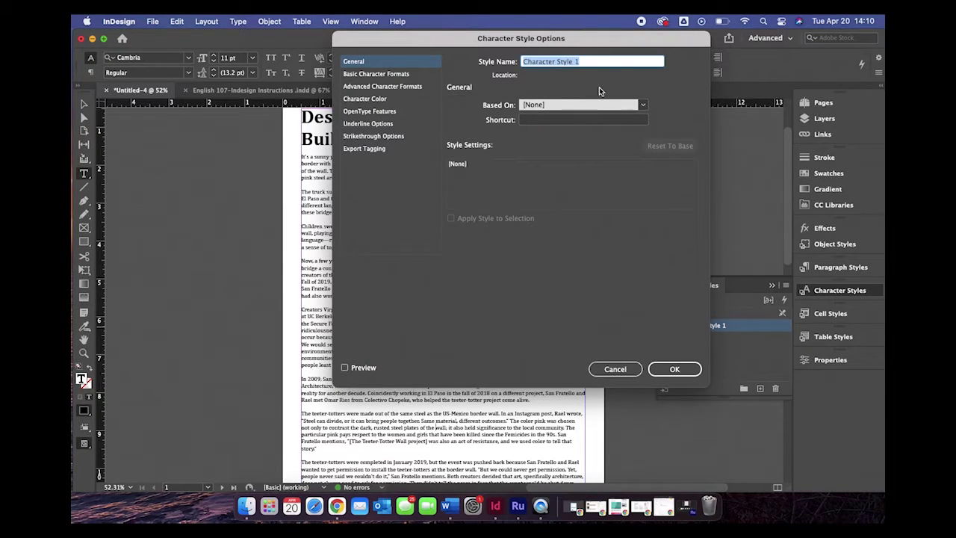
key(BackSpace)
text(No)
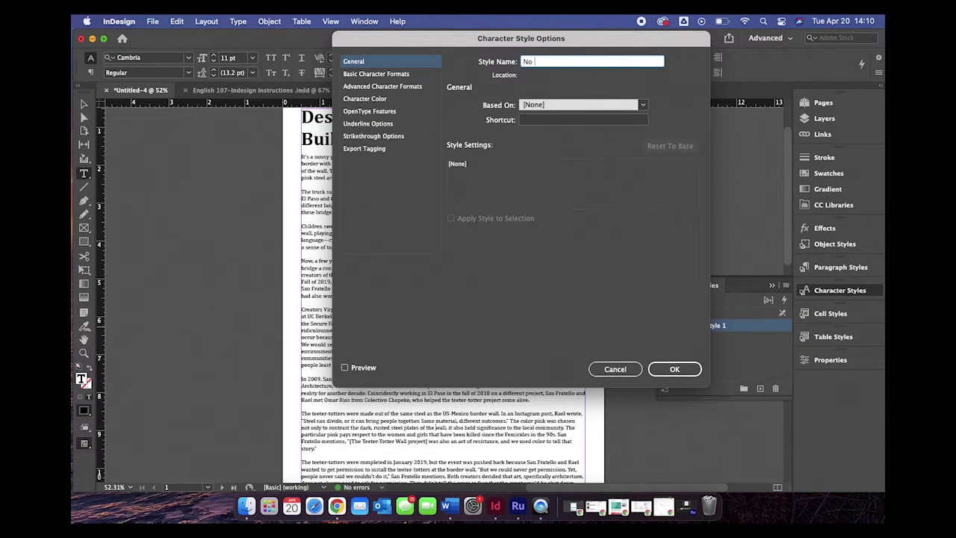
text( Widow/O)
text(rphan)
click(381, 75)
click(603, 191)
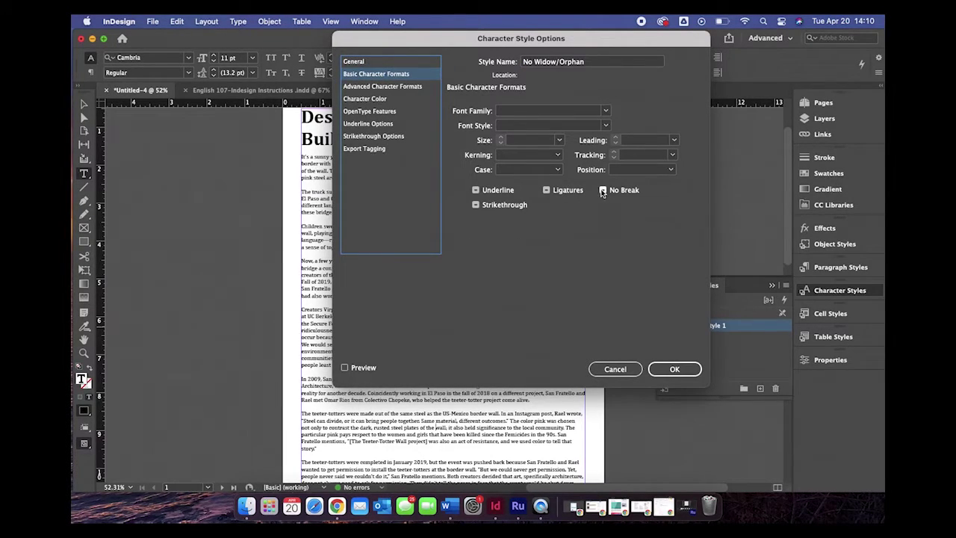
click(675, 369)
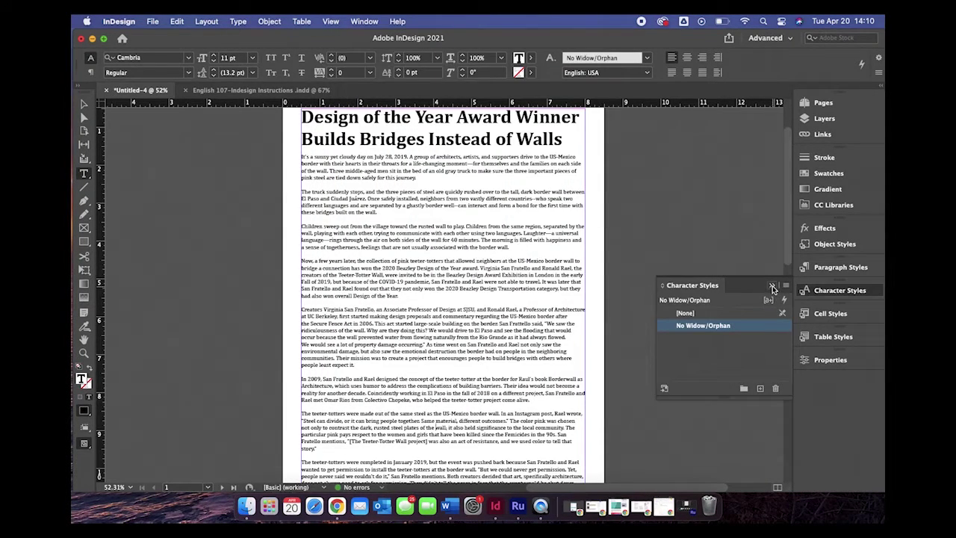
Close Character Styles and edit Body Paragraph's options from the Paragraph Styles panel.
click(772, 285)
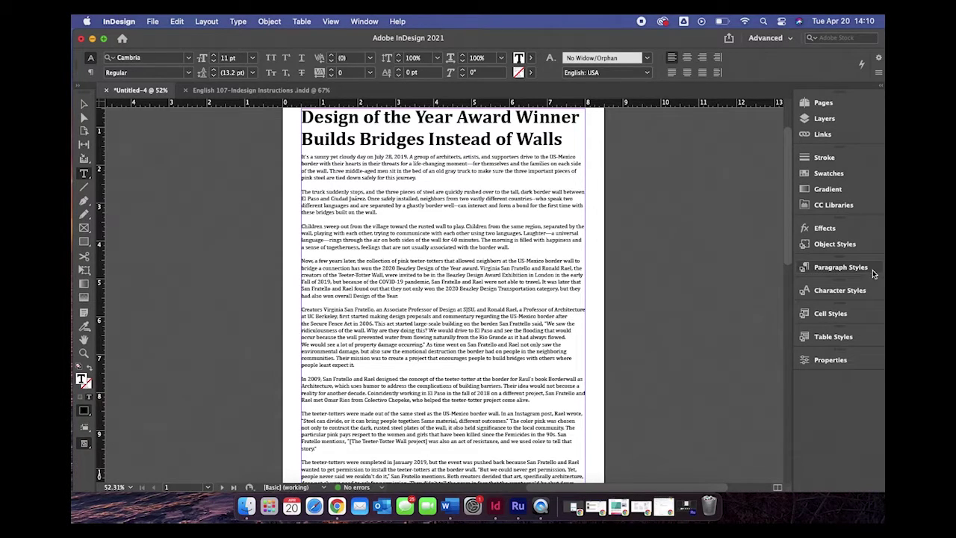
click(851, 274)
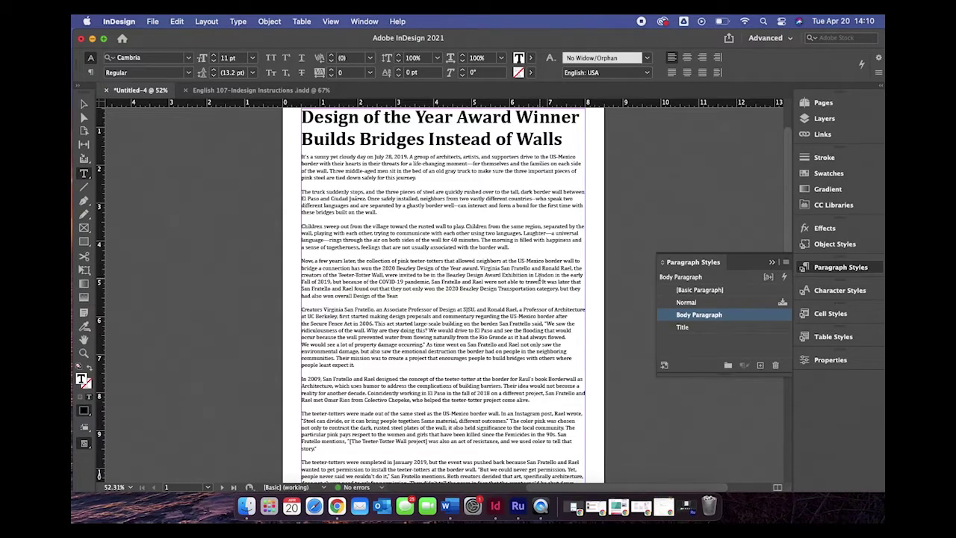
right_click(705, 320)
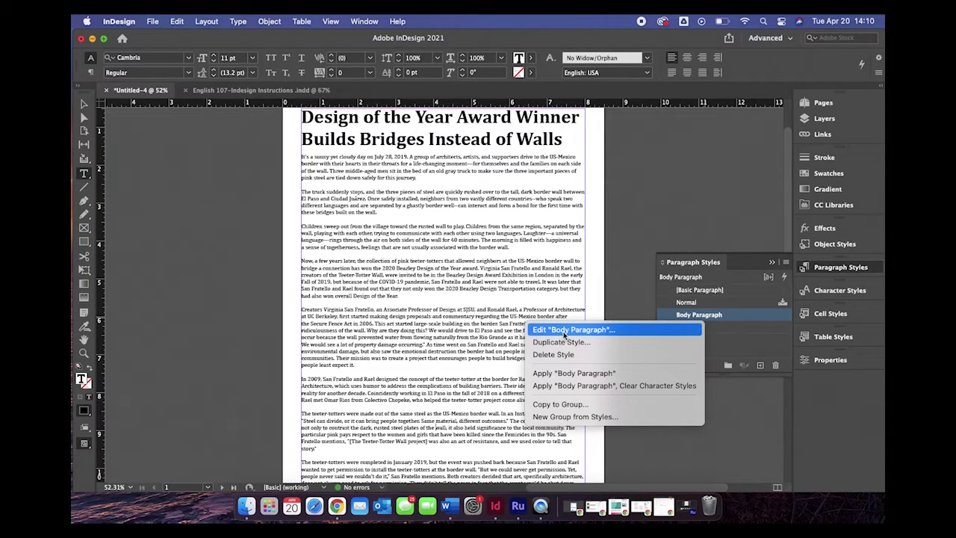
click(563, 331)
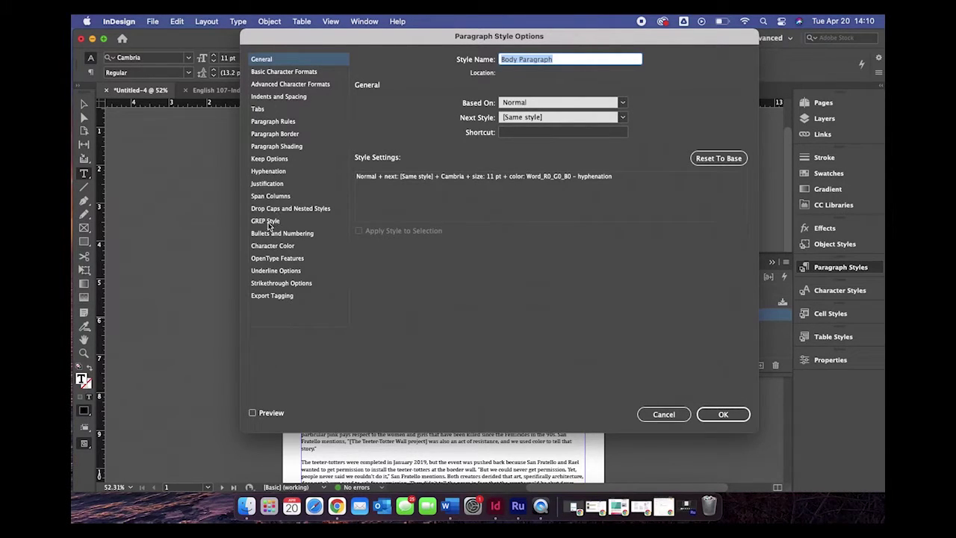
Add a Body Paragraph GREP style applying No Widow/Orphan to the pattern .{9}$.
click(263, 222)
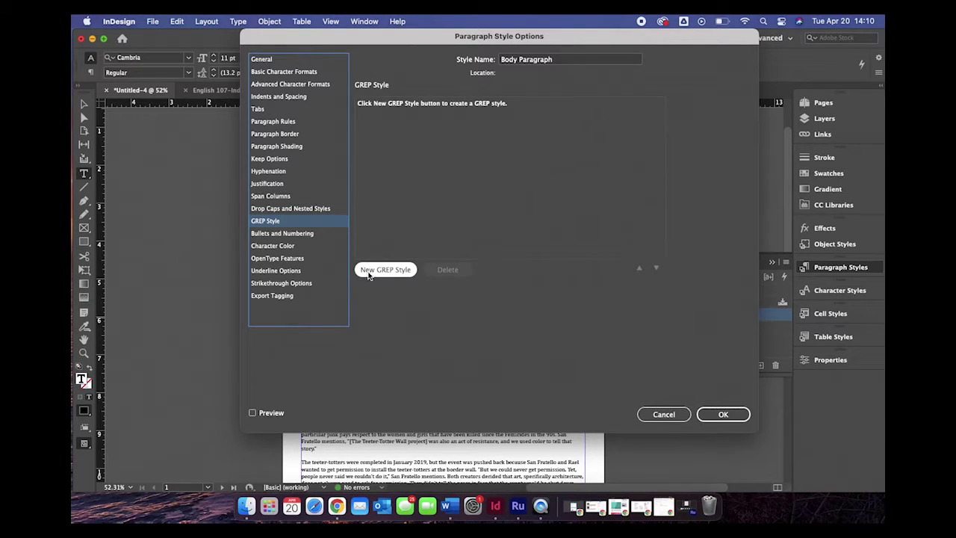
click(369, 273)
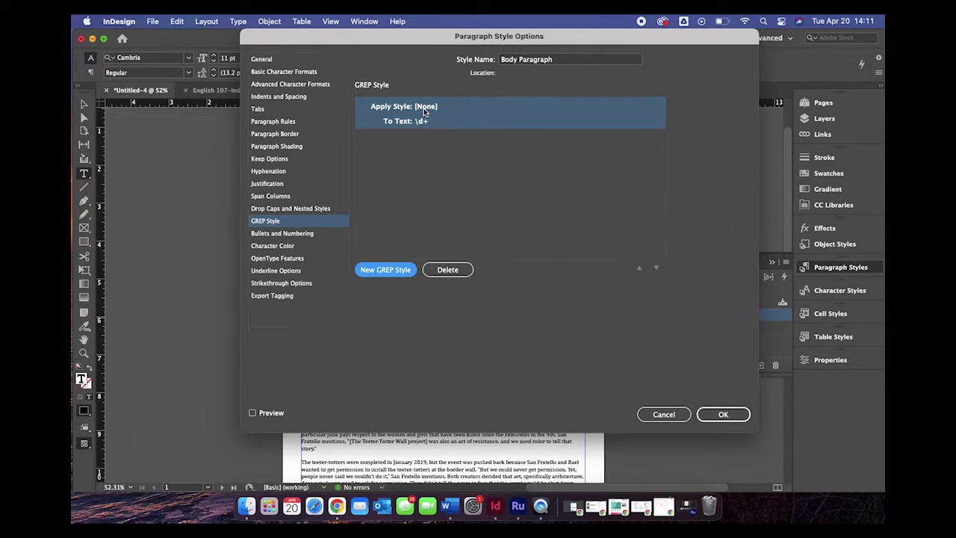
click(424, 111)
click(540, 107)
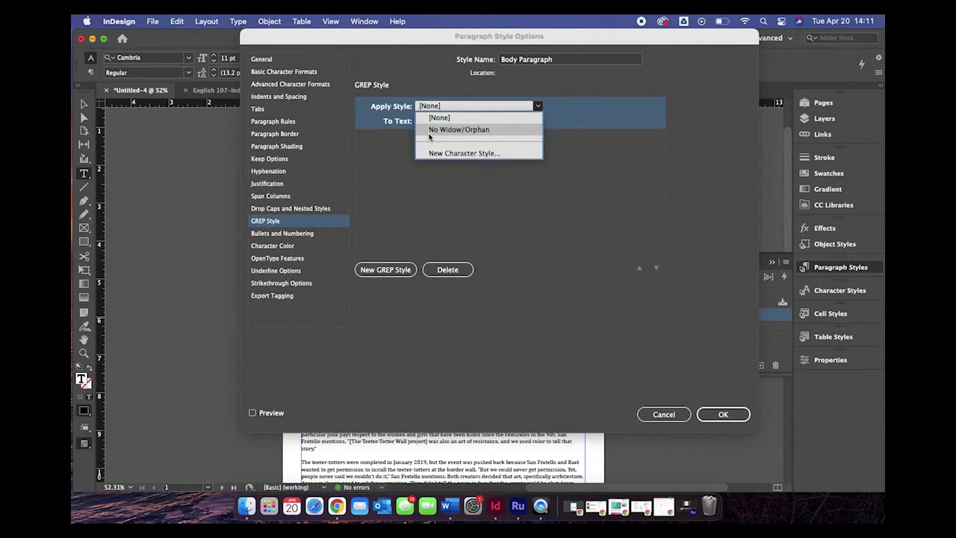
click(491, 131)
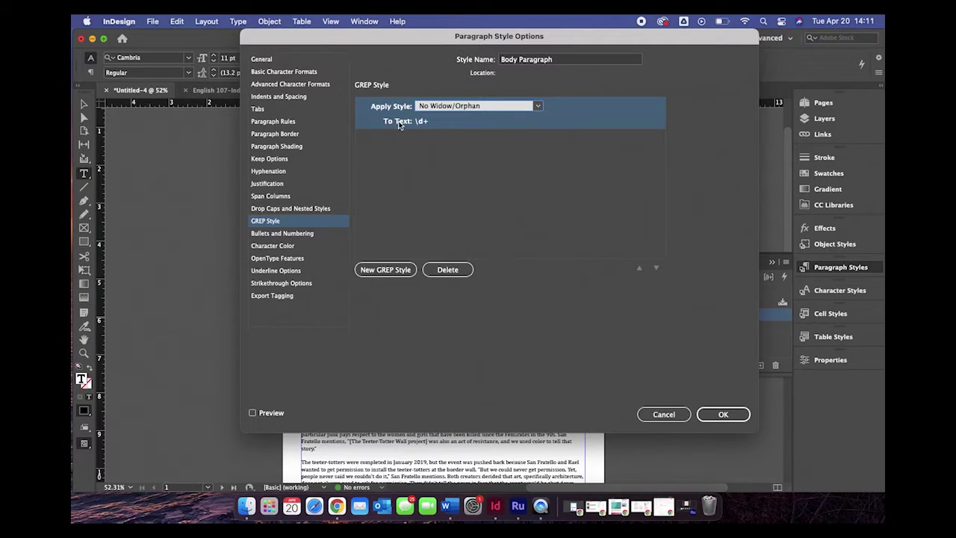
click(421, 122)
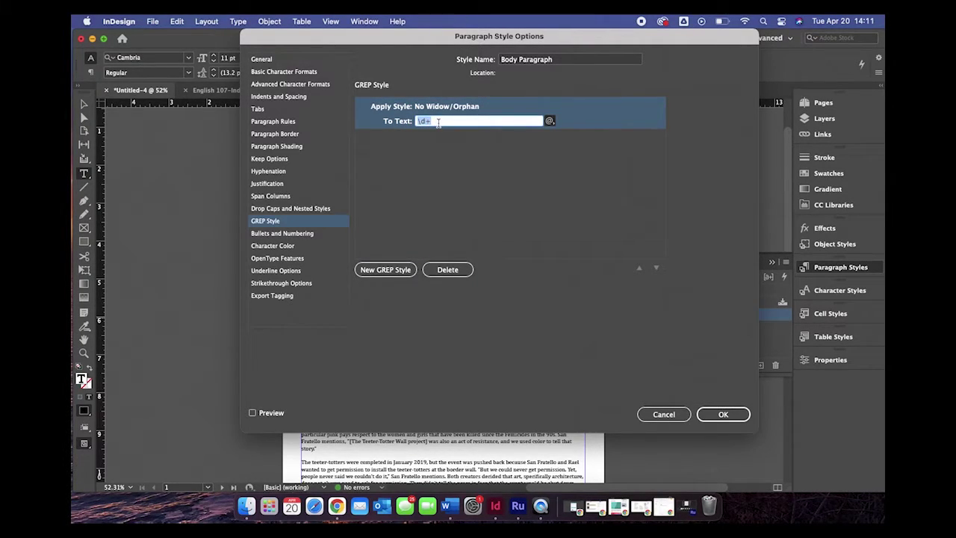
key(BackSpace)
text(\)
text(9)
text(})
text($)
click(423, 123)
click(714, 416)
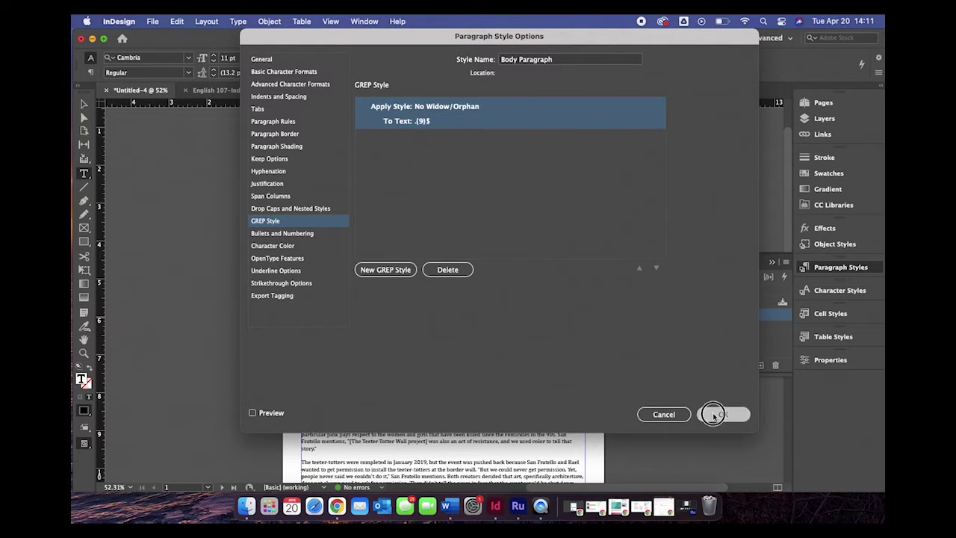
click(774, 263)
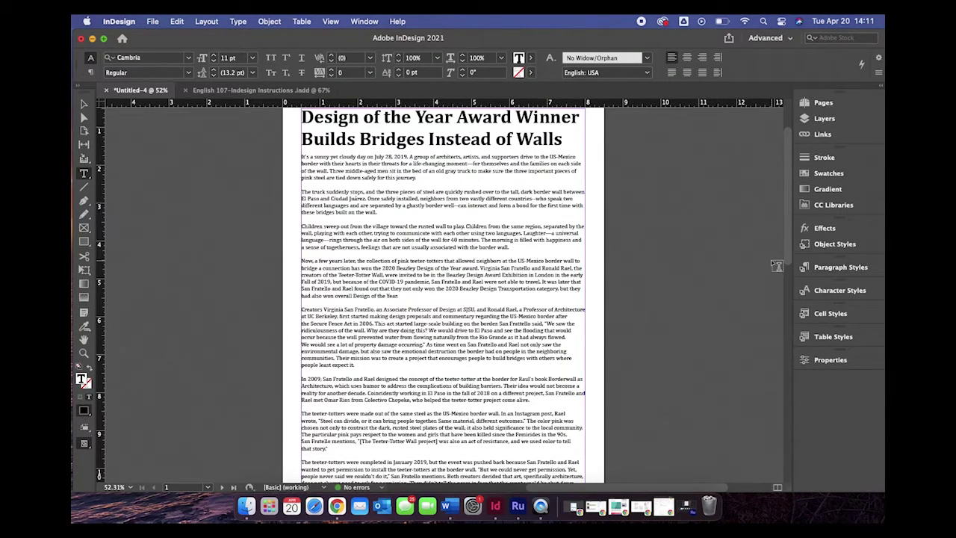
click(321, 449)
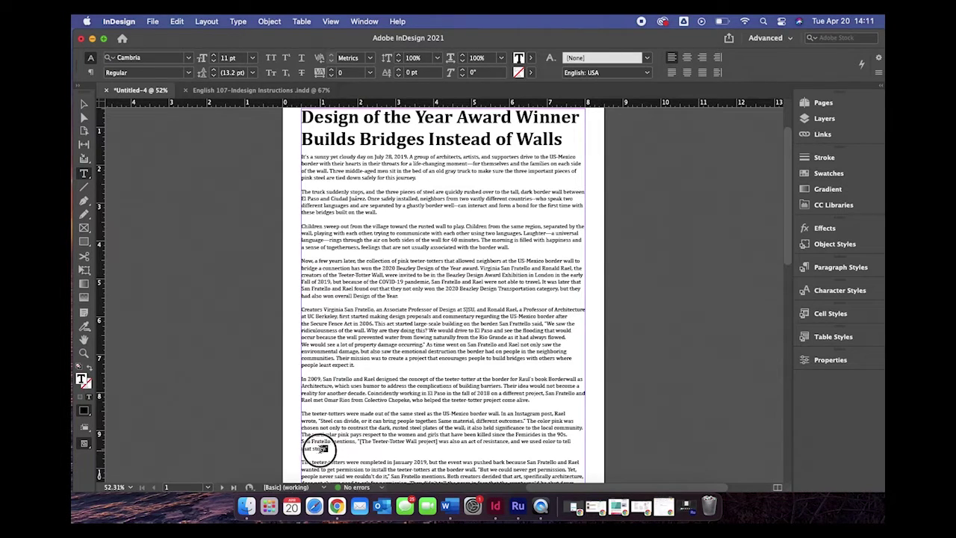
drag(321, 448, 301, 448)
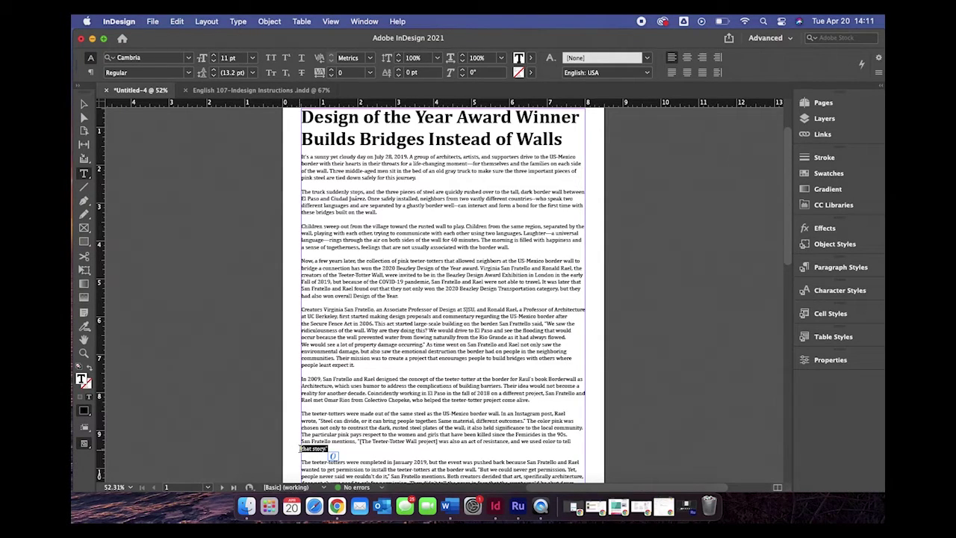
key(Right)
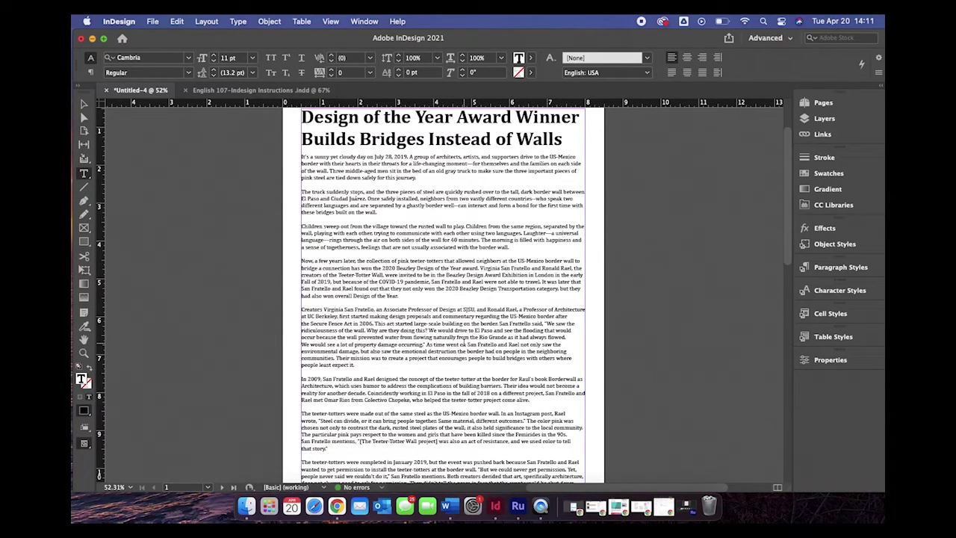